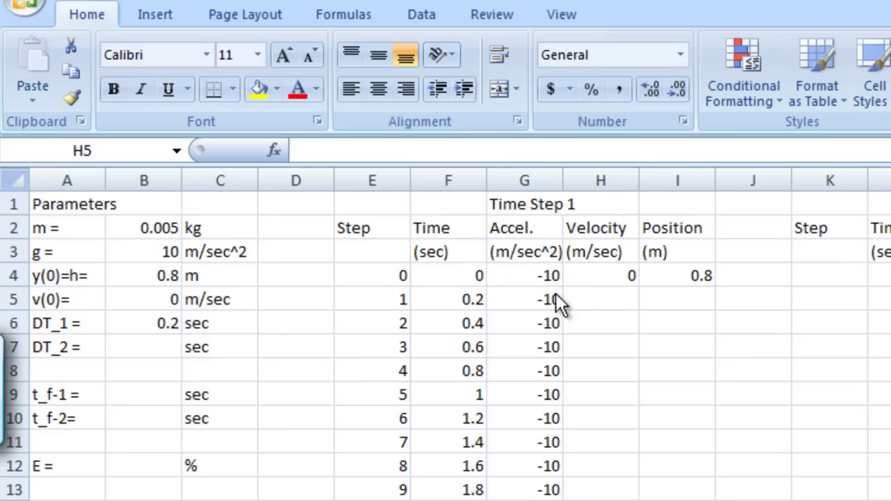
Enter the velocity formula =H4+G4*DT_1 in H5, which shows -2.
{"action": "left_click", "coordinate": [612, 297]}
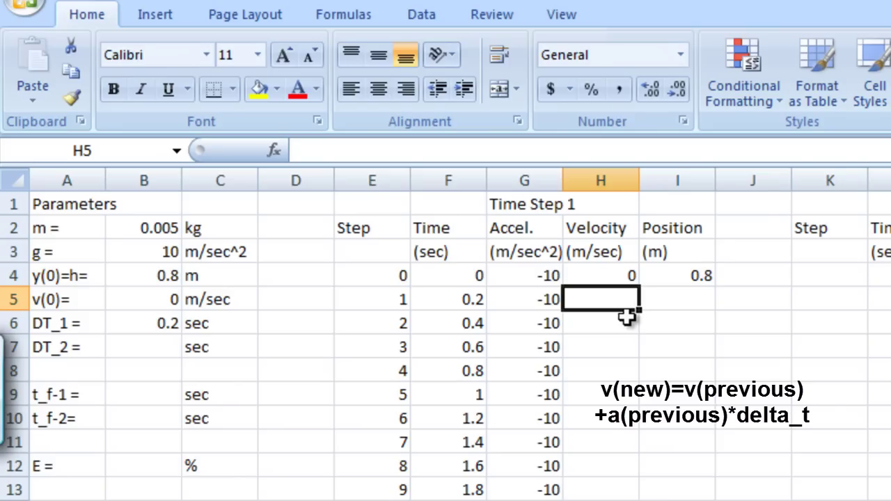
{"action": "type", "text": "="}
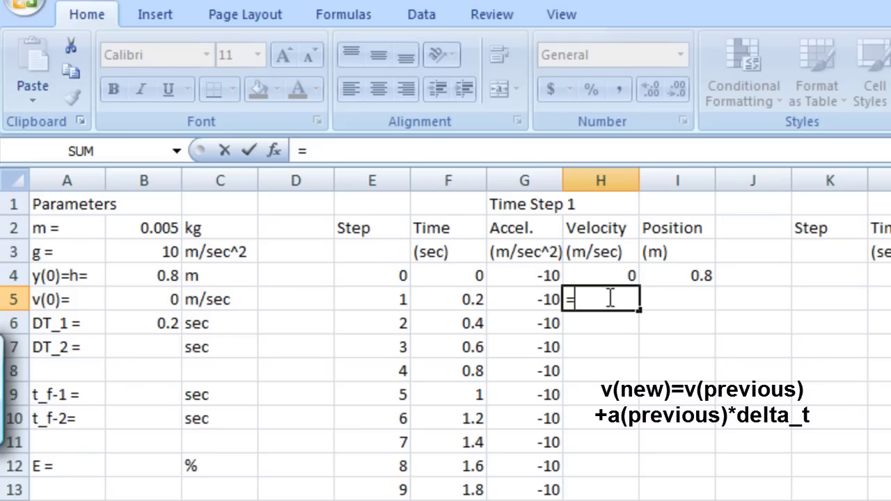
{"action": "left_click", "coordinate": [619, 272]}
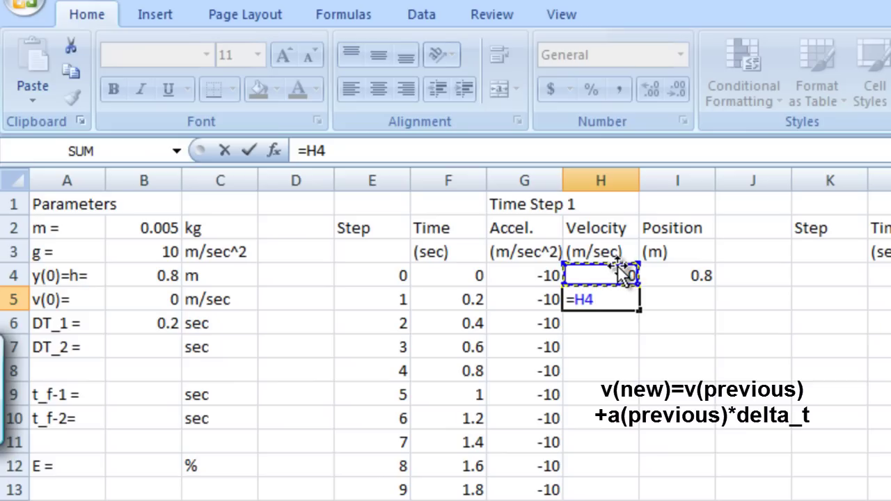
{"action": "type", "text": "+"}
{"action": "left_click", "coordinate": [515, 277]}
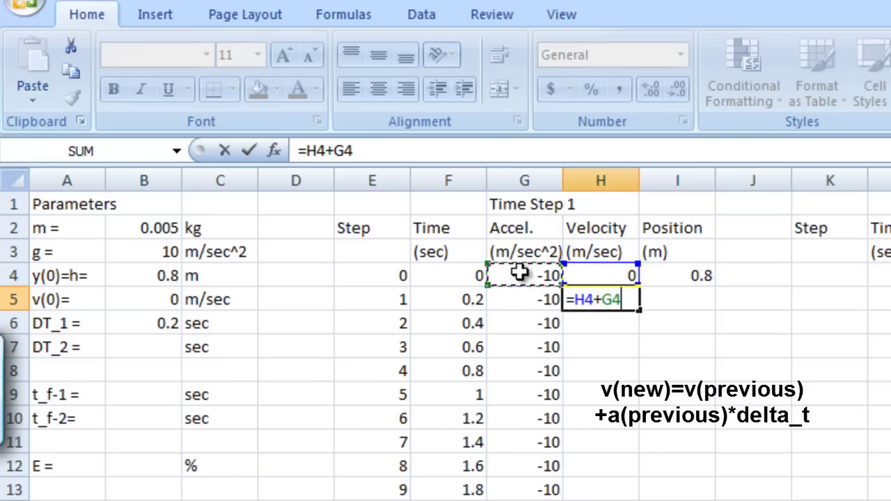
{"action": "type", "text": "*"}
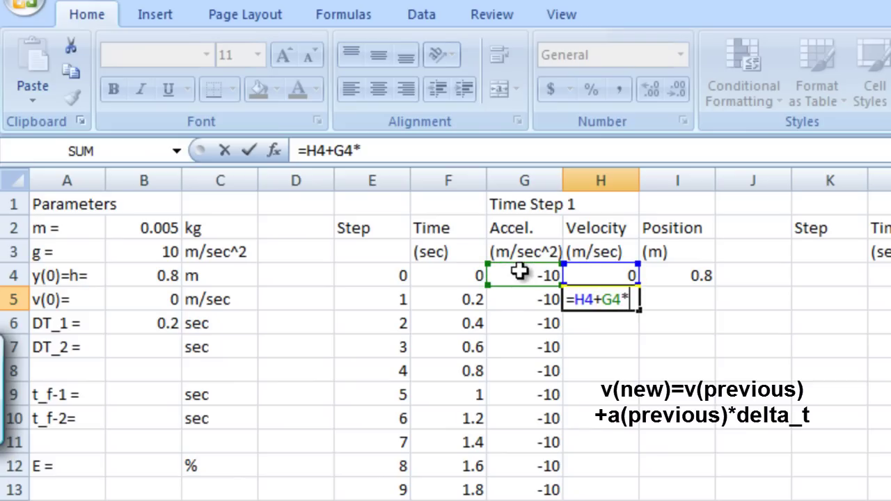
{"action": "type", "text": "DT_1"}
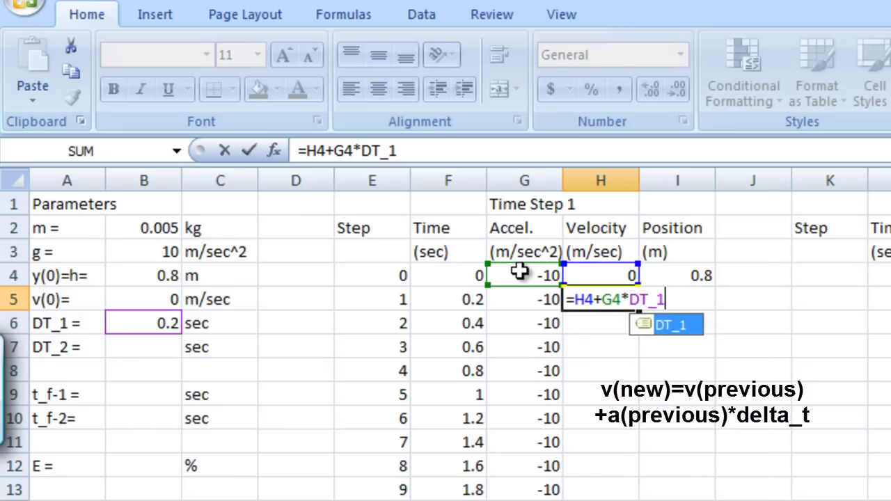
{"action": "key", "text": "Return"}
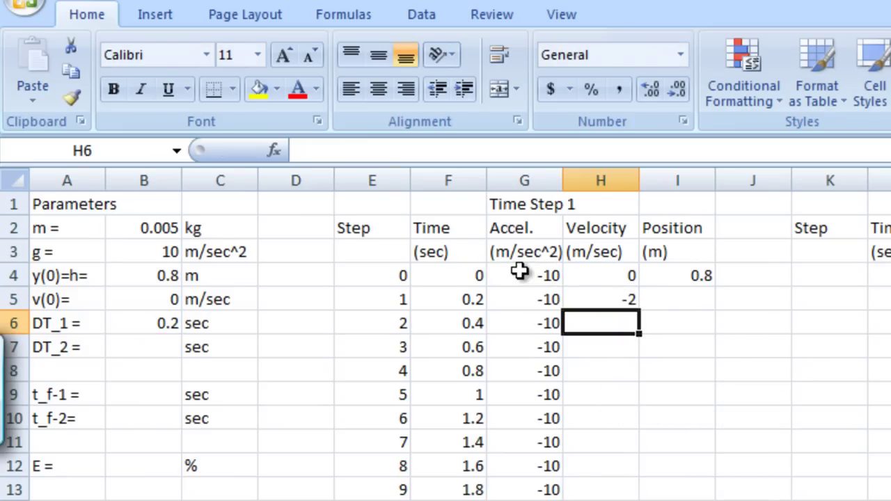
Enter the position formula =I4+H4*DT_1 in I5, which shows 0.8.
{"action": "left_click", "coordinate": [604, 297]}
{"action": "left_click", "coordinate": [689, 296]}
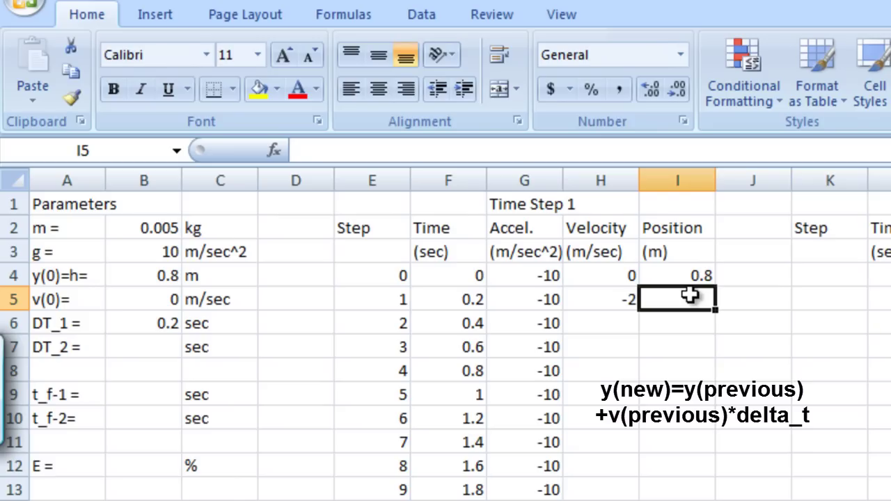
{"action": "type", "text": "="}
{"action": "left_click", "coordinate": [693, 275]}
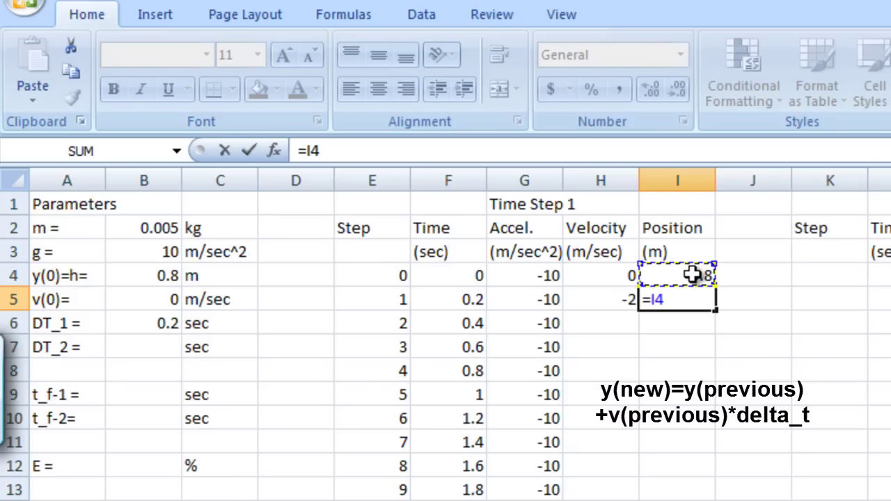
{"action": "type", "text": "+"}
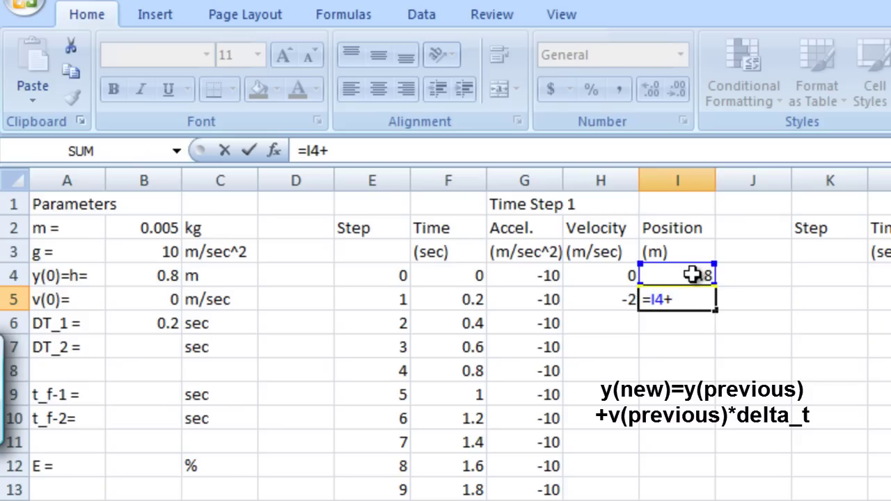
{"action": "left_click", "coordinate": [603, 275]}
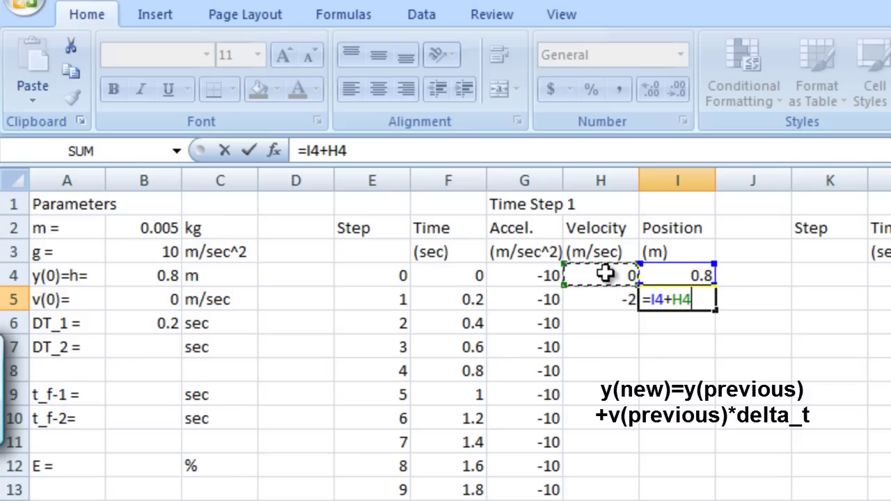
{"action": "type", "text": "*DT"}
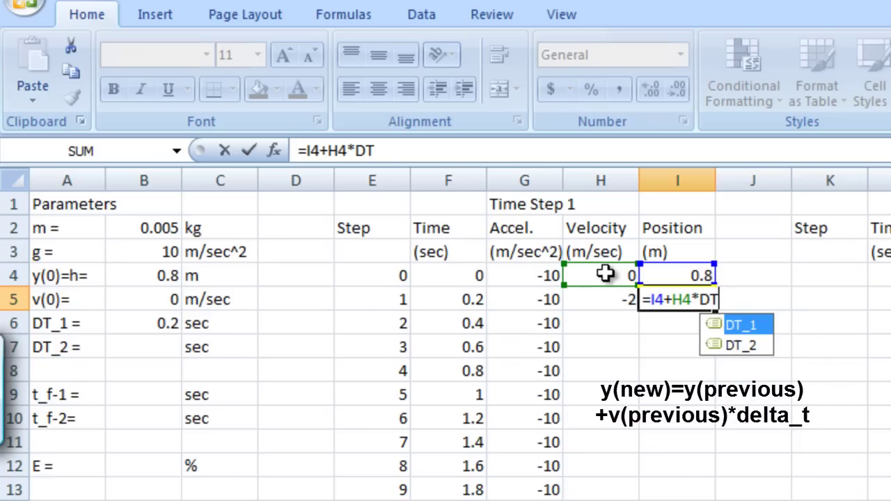
{"action": "type", "text": "_1"}
{"action": "key", "text": "Return"}
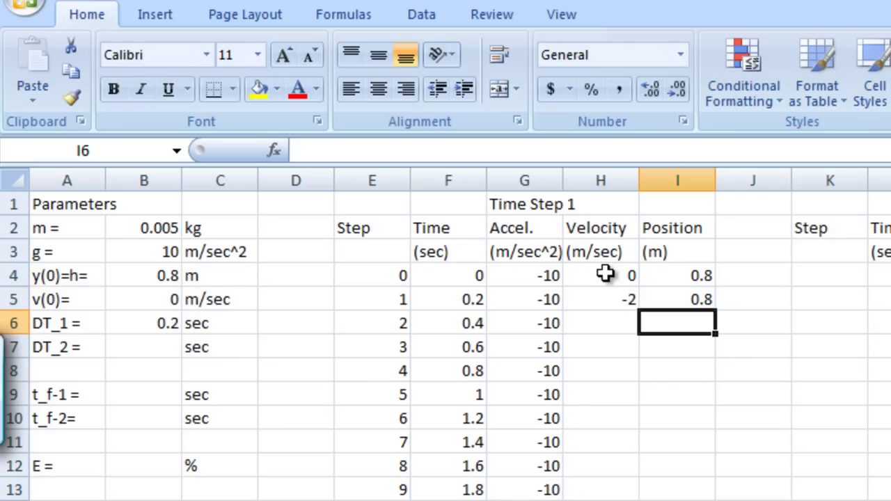
Fill H5:I5 down through row 13, so velocity reaches -18 and position -13.6.
{"action": "left_click", "coordinate": [599, 298]}
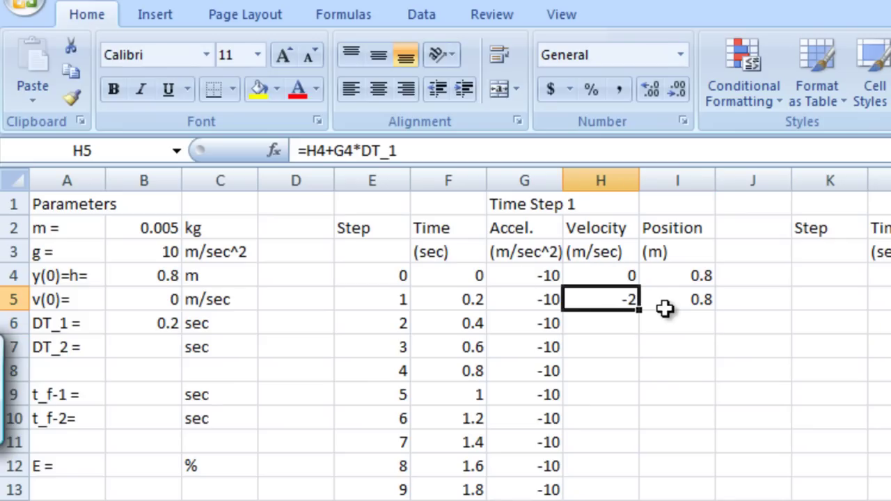
{"action": "left_click", "coordinate": [707, 306], "text": "shift"}
{"action": "left_click_drag", "start_coordinate": [715, 311], "coordinate": [710, 500]}
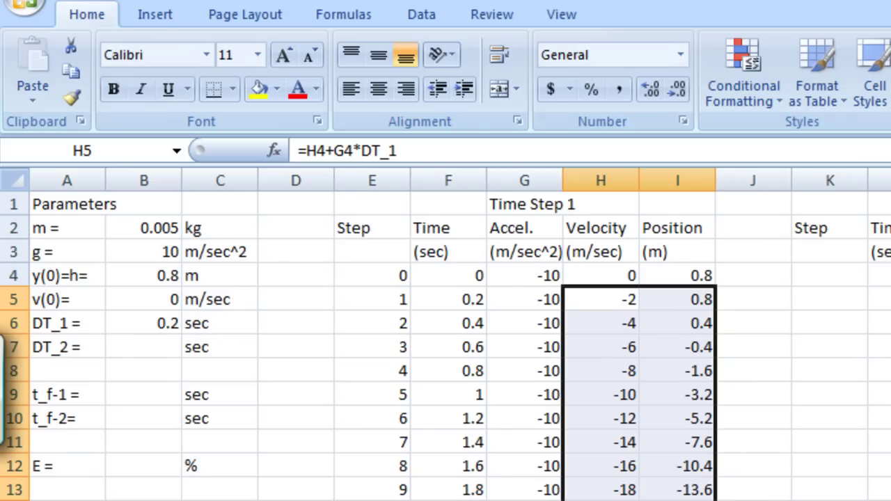
{"action": "left_click", "coordinate": [763, 436]}
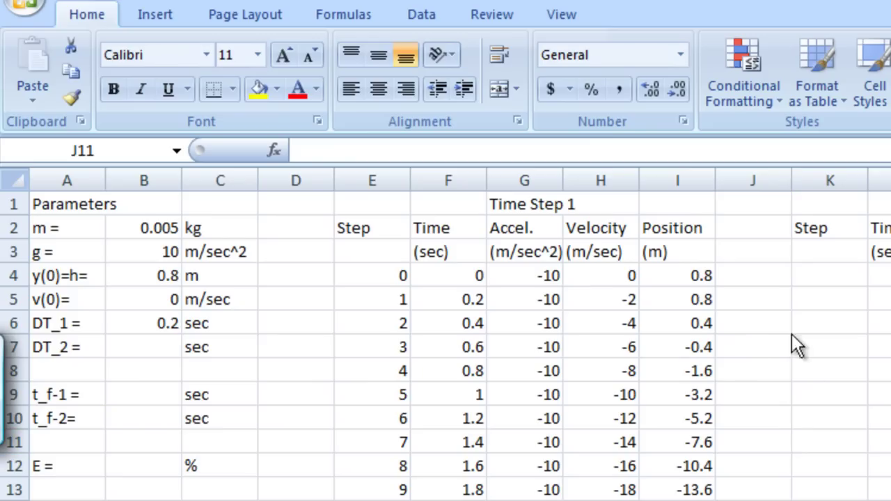
{"action": "left_click", "coordinate": [702, 277]}
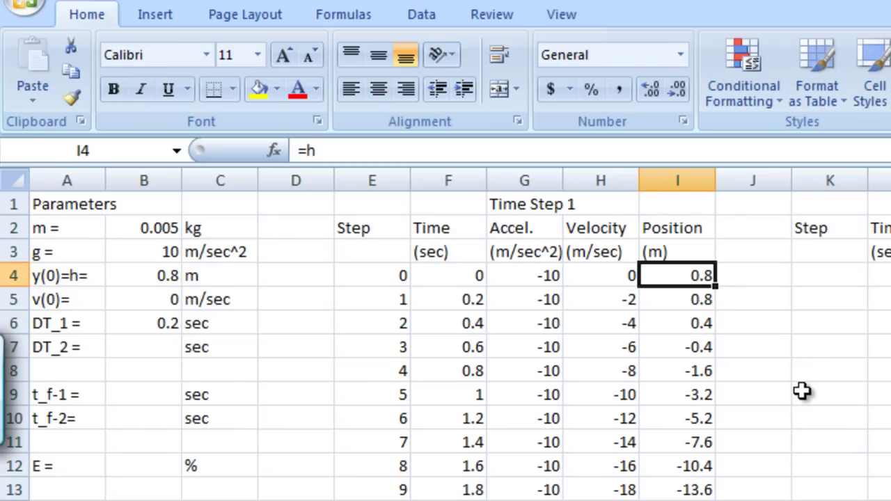
{"action": "left_click", "coordinate": [701, 306]}
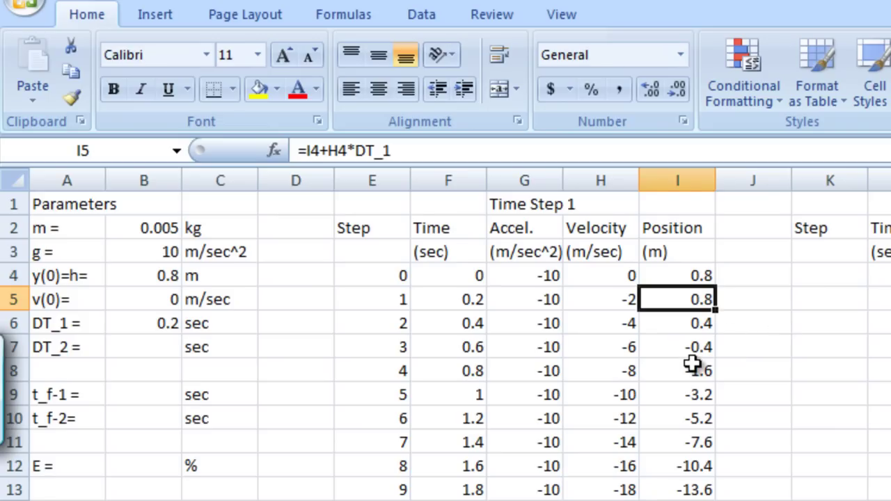
{"action": "left_click", "coordinate": [701, 326]}
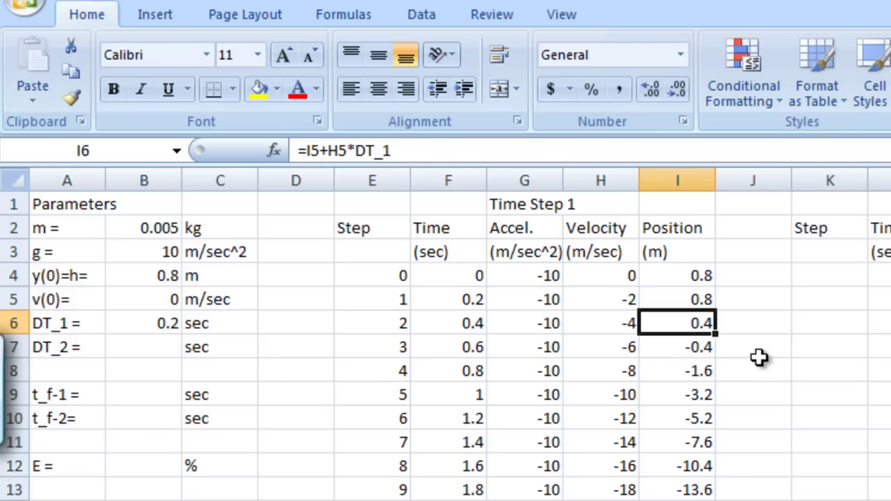
{"action": "left_click", "coordinate": [686, 352]}
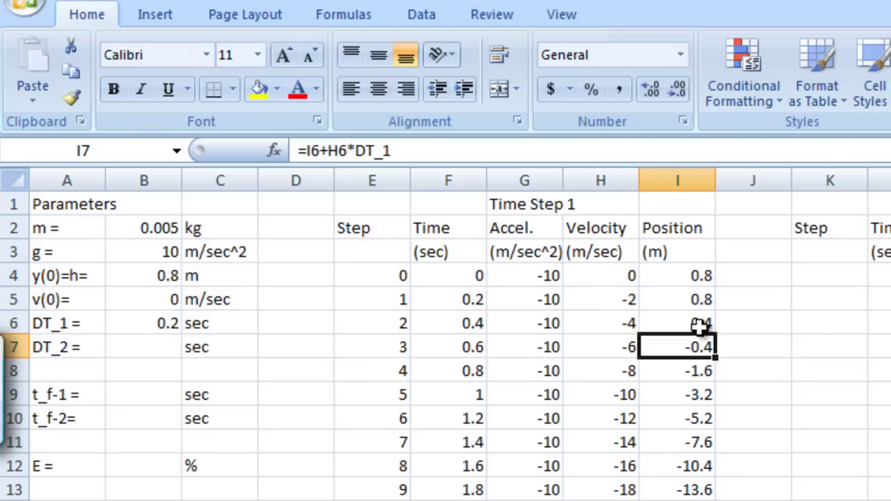
{"action": "left_click_drag", "start_coordinate": [696, 337], "coordinate": [705, 323]}
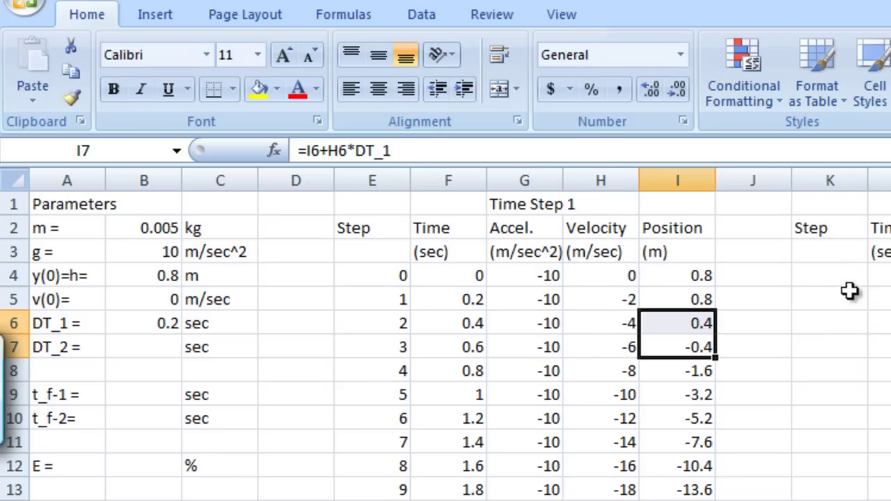
Set the t_f-1 landing time in B9 to 0.5 sec.
{"action": "left_click", "coordinate": [146, 393]}
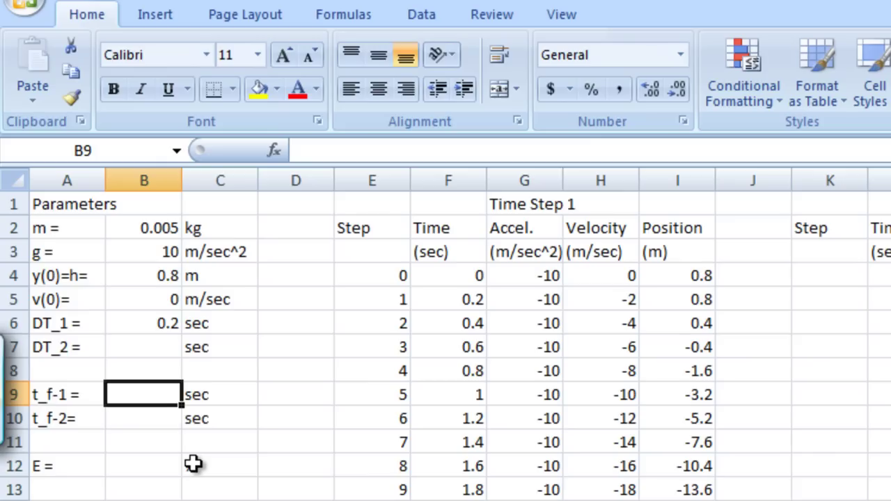
{"action": "type", "text": ".5"}
{"action": "key", "text": "Return"}
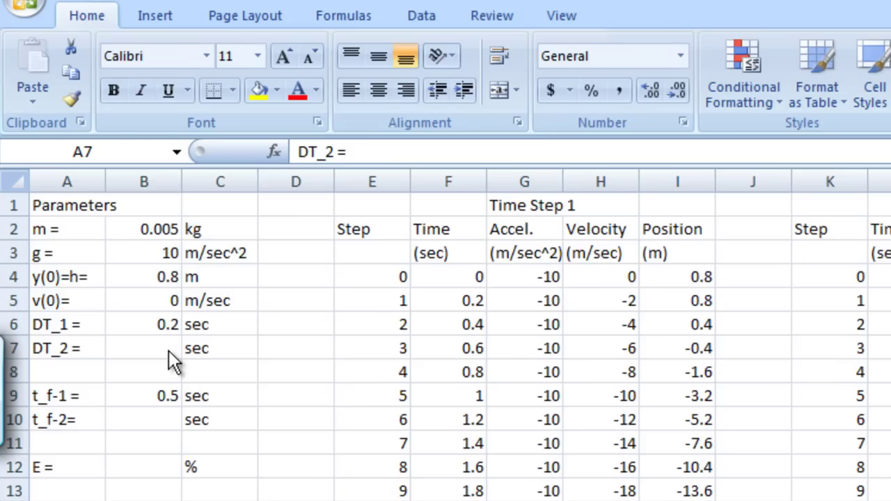
Define DT_2 in B7 as =DT_1/2, which shows 0.1 sec.
{"action": "left_click", "coordinate": [69, 355]}
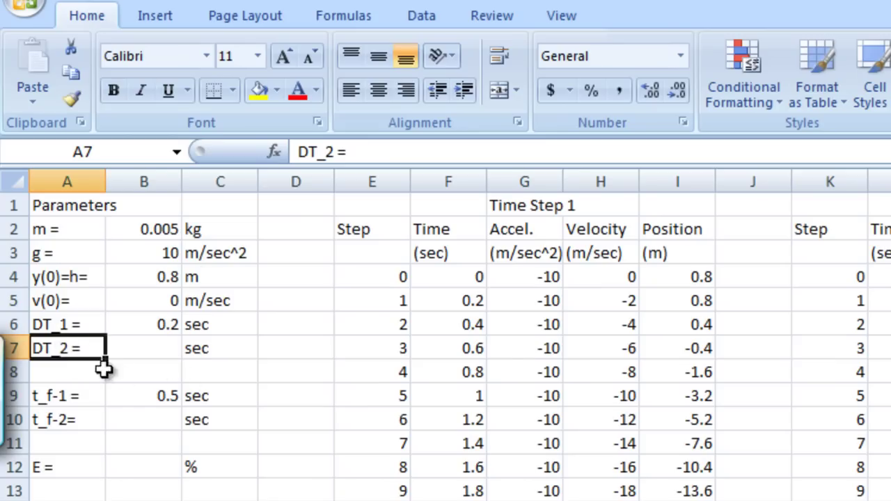
{"action": "left_click", "coordinate": [154, 345]}
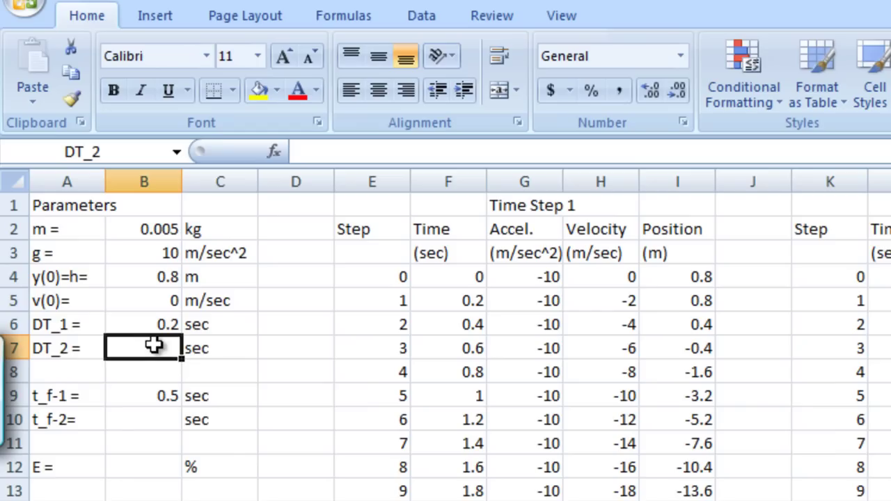
{"action": "type", "text": "="}
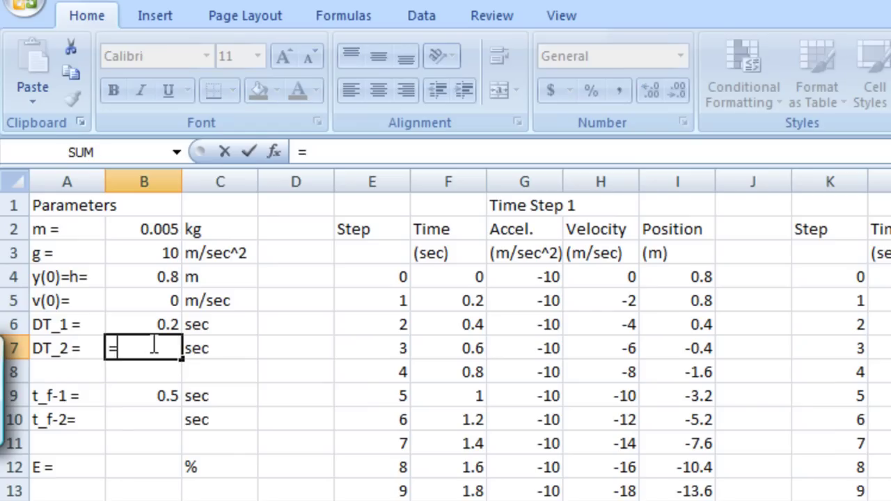
{"action": "type", "text": "DT_1"}
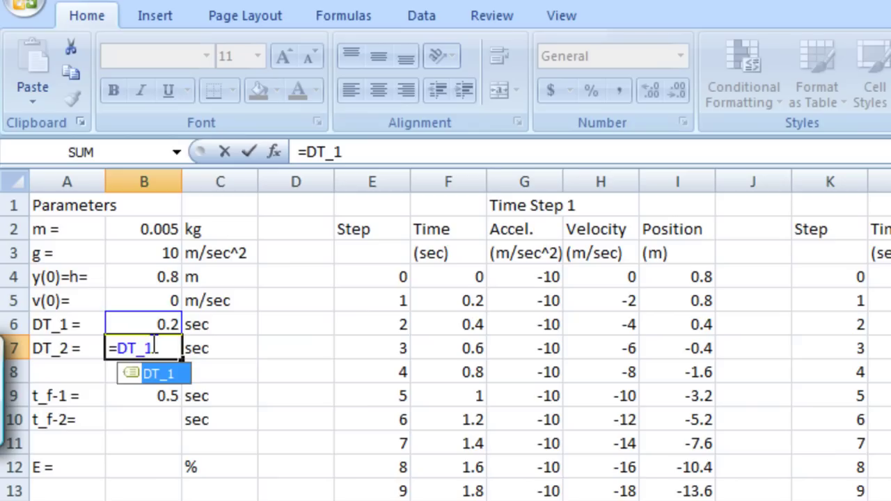
{"action": "type", "text": "/2"}
{"action": "key", "text": "Return"}
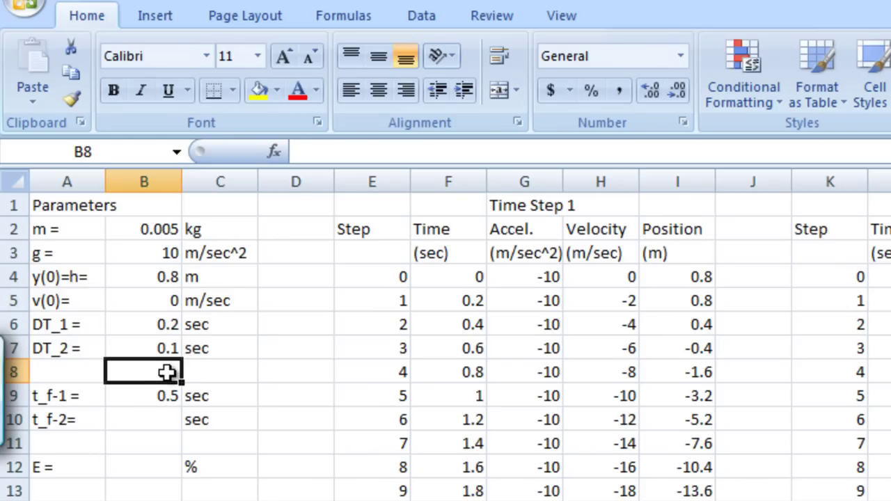
Hide columns D through I holding the Time Step 1 table.
{"action": "left_click", "coordinate": [314, 181]}
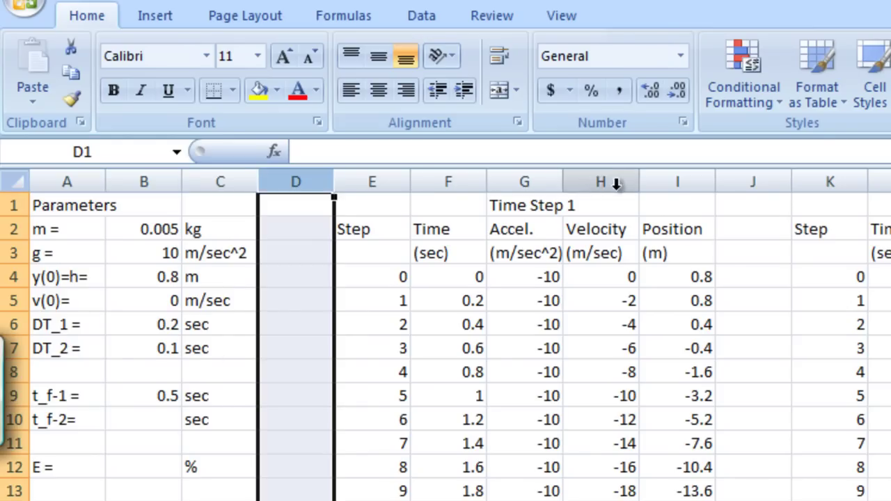
{"action": "left_click_drag", "start_coordinate": [683, 181], "coordinate": [685, 181]}
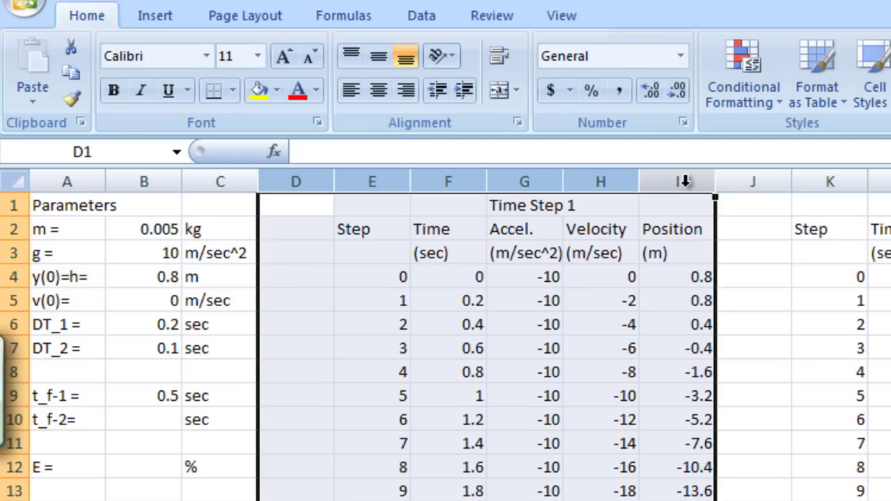
{"action": "right_click", "coordinate": [685, 181]}
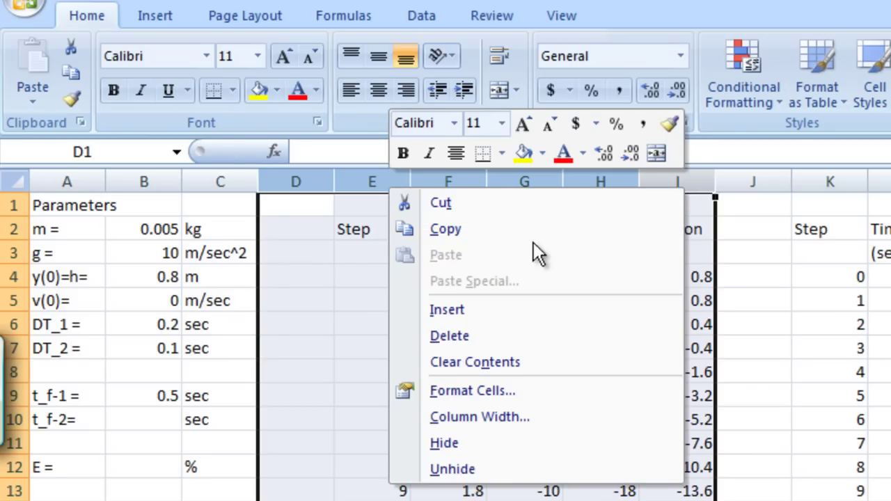
{"action": "left_click", "coordinate": [450, 442]}
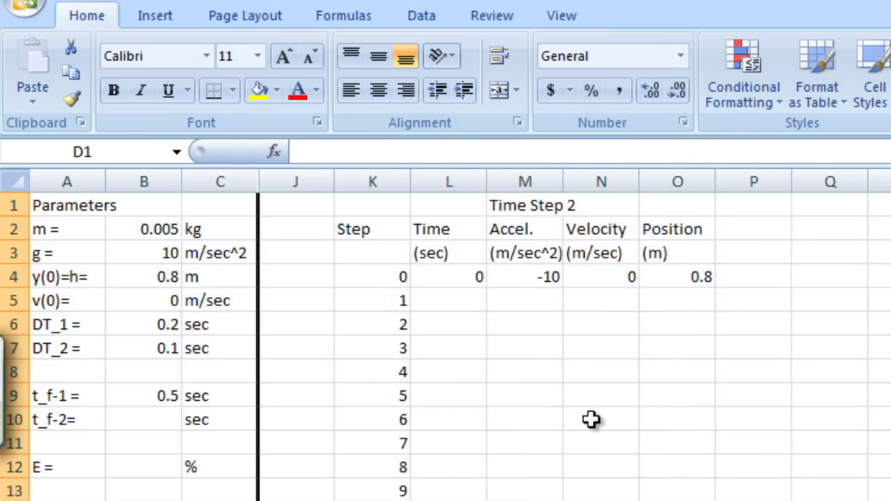
Review the Time Step 2 starting row: step 0, acceleration =-g, velocity =v_0, position =h.
{"action": "left_click", "coordinate": [528, 197]}
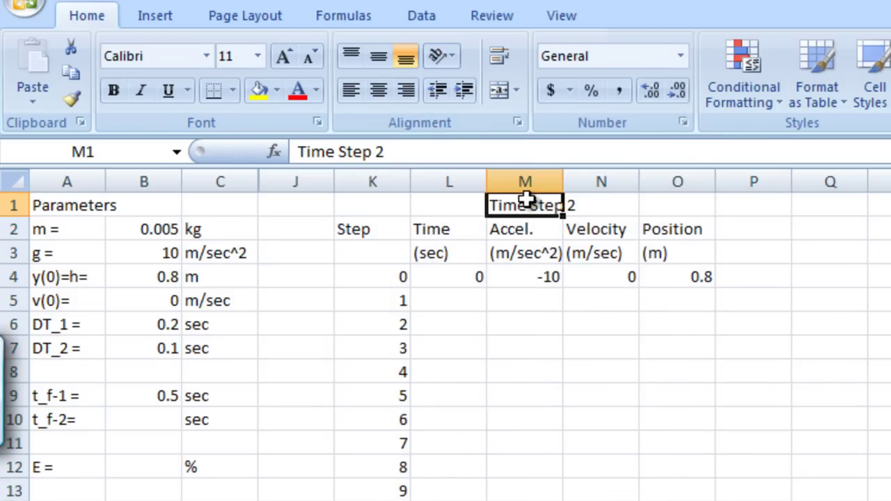
{"action": "left_click", "coordinate": [384, 281]}
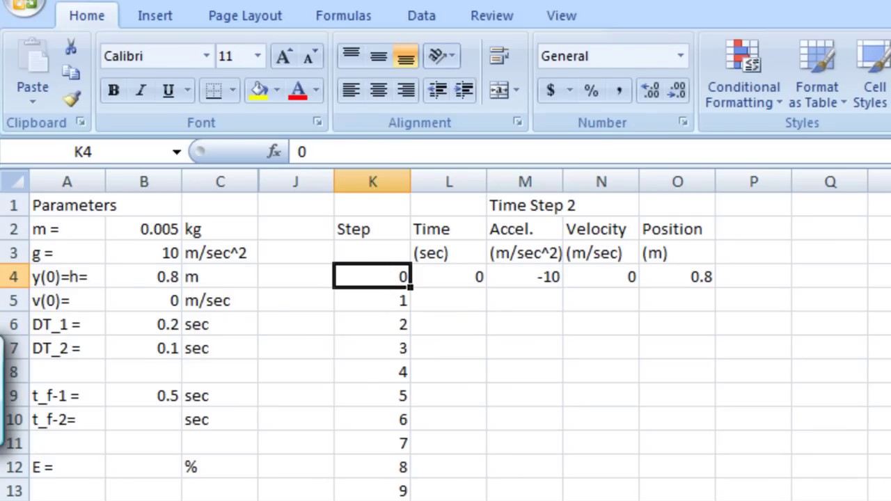
{"action": "left_click", "coordinate": [454, 277]}
{"action": "left_click", "coordinate": [526, 276]}
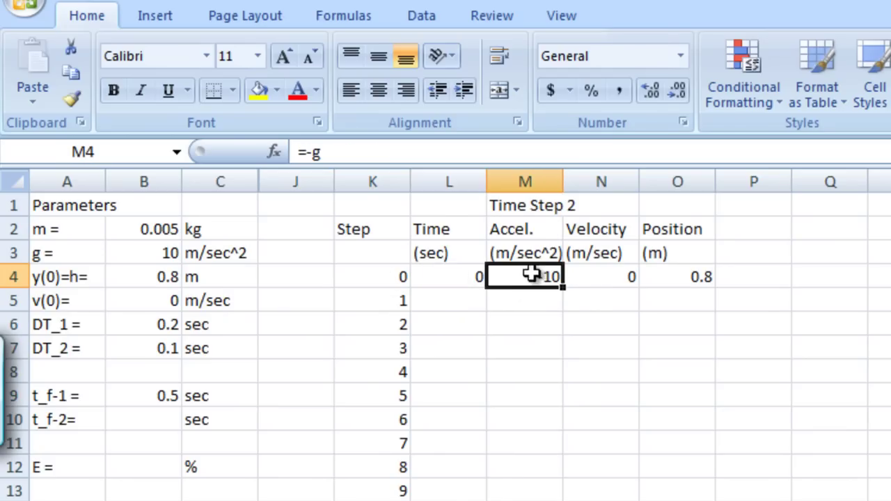
{"action": "left_click", "coordinate": [585, 287]}
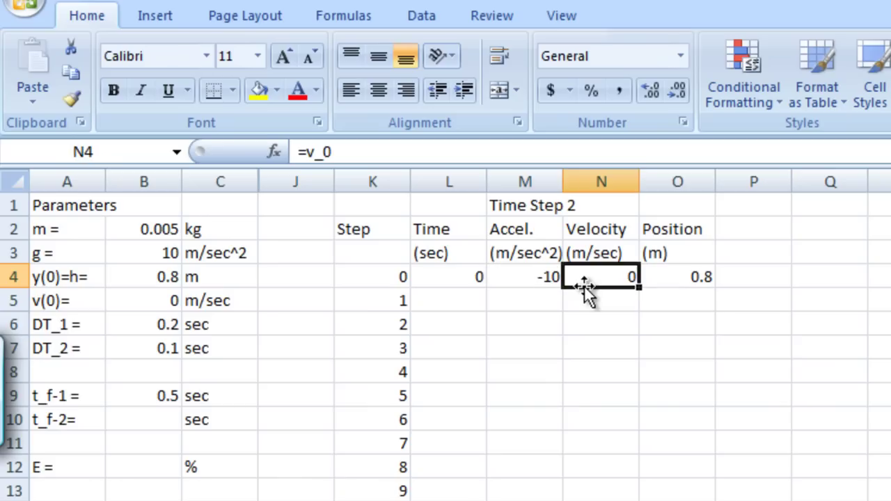
{"action": "key", "text": "Right"}
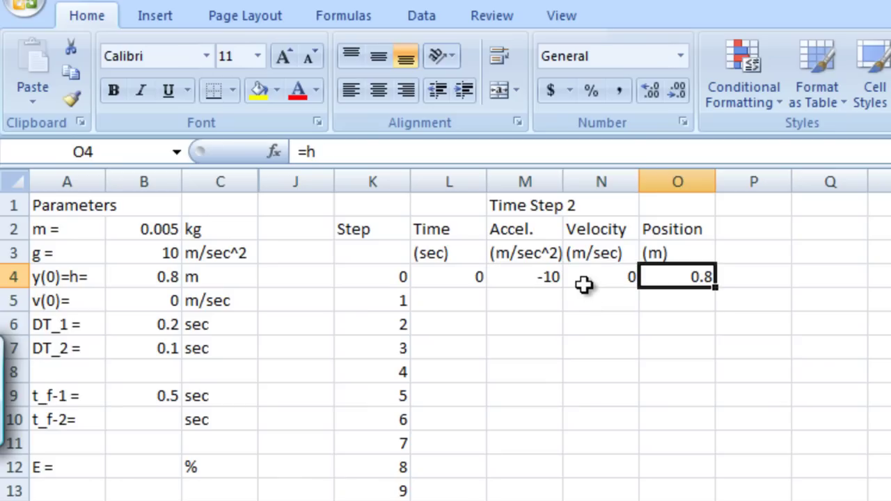
{"action": "left_click", "coordinate": [464, 300]}
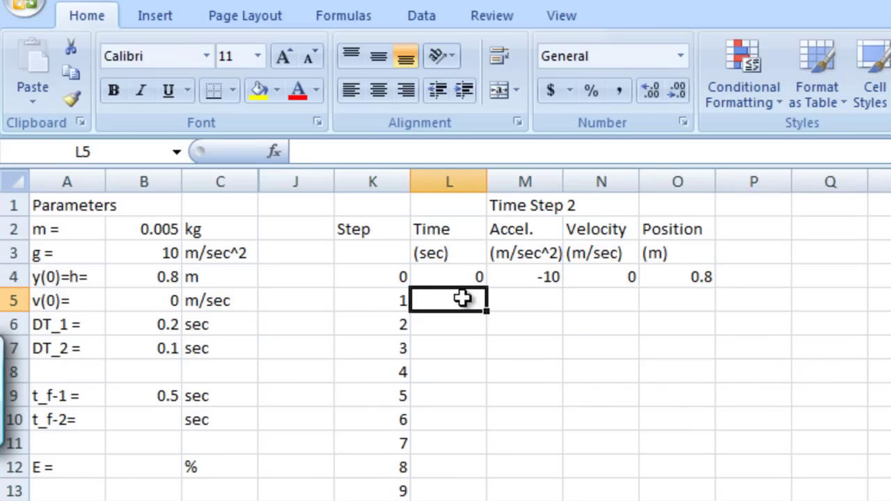
Enter =K5*DT_2 in L5 and fill it to row 13, giving times 0.1 through 0.9.
{"action": "type", "text": "="}
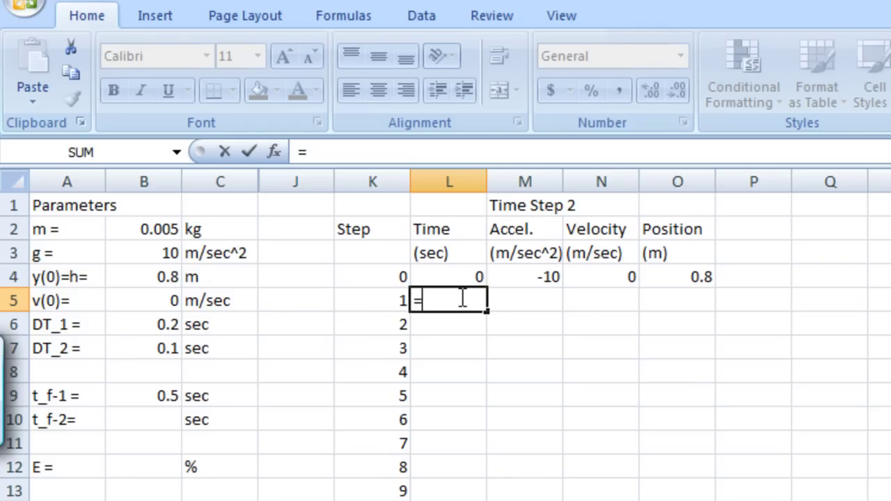
{"action": "left_click", "coordinate": [391, 302]}
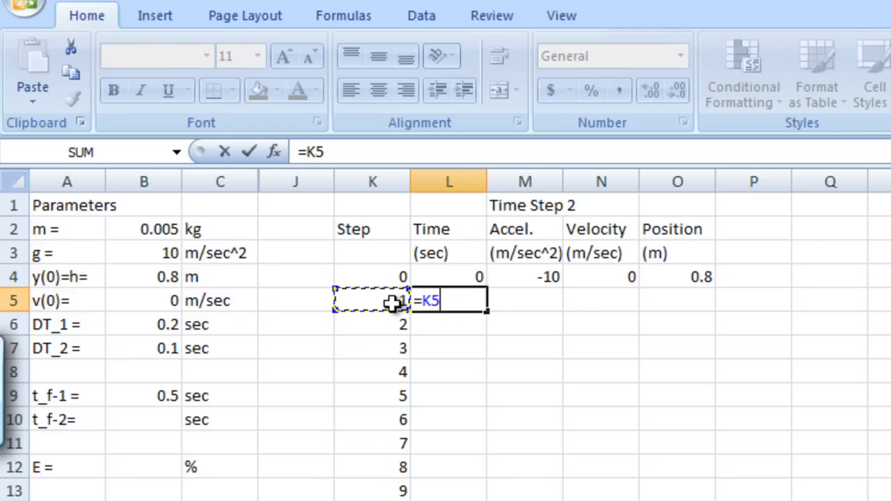
{"action": "type", "text": "*DT"}
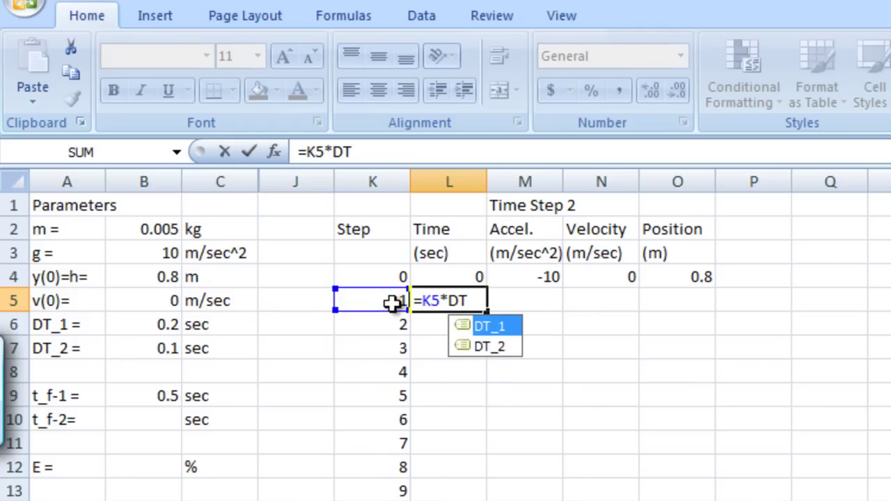
{"action": "type", "text": "_2"}
{"action": "key", "text": "Return"}
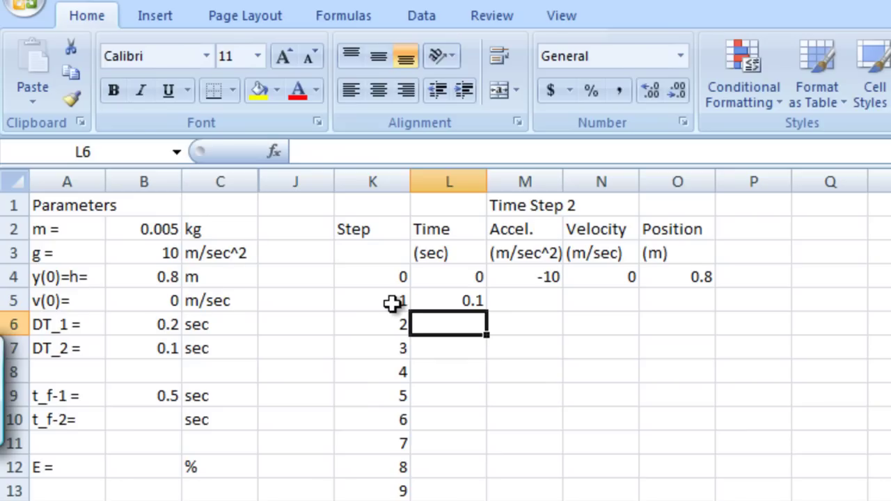
{"action": "key", "text": "Up"}
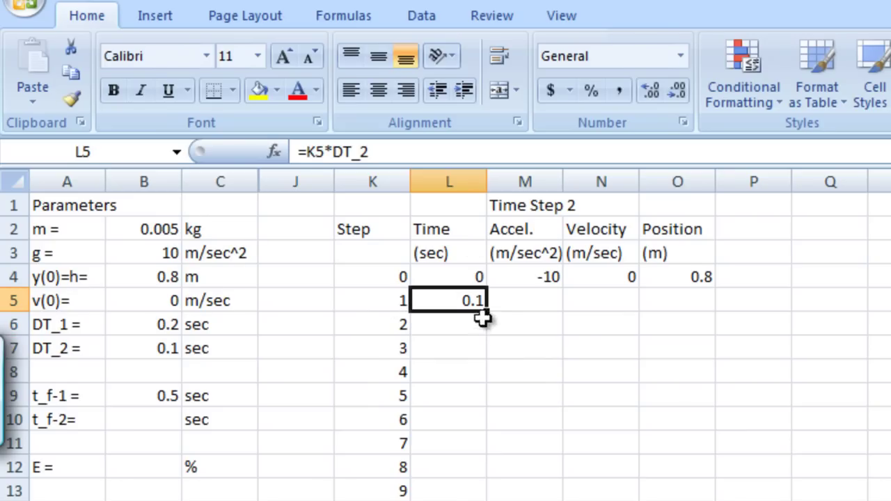
{"action": "left_click_drag", "start_coordinate": [487, 311], "coordinate": [486, 497]}
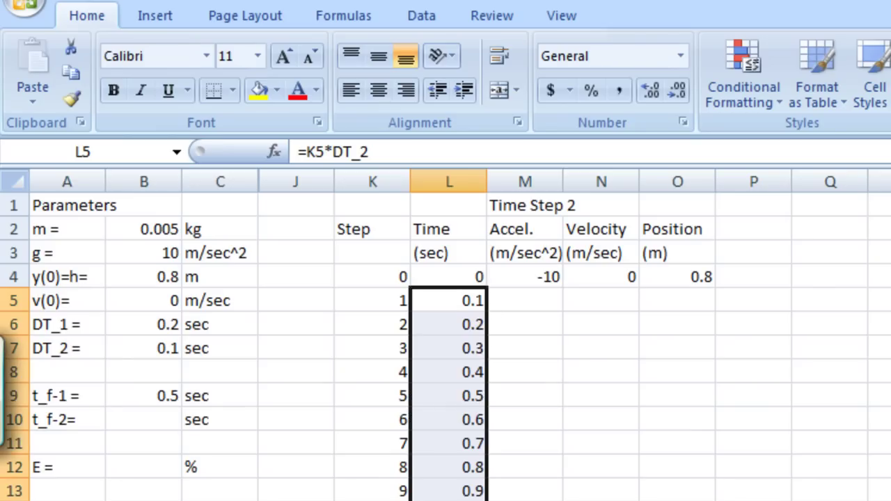
Copy the -10 acceleration from M4 down to M13.
{"action": "left_click", "coordinate": [534, 306]}
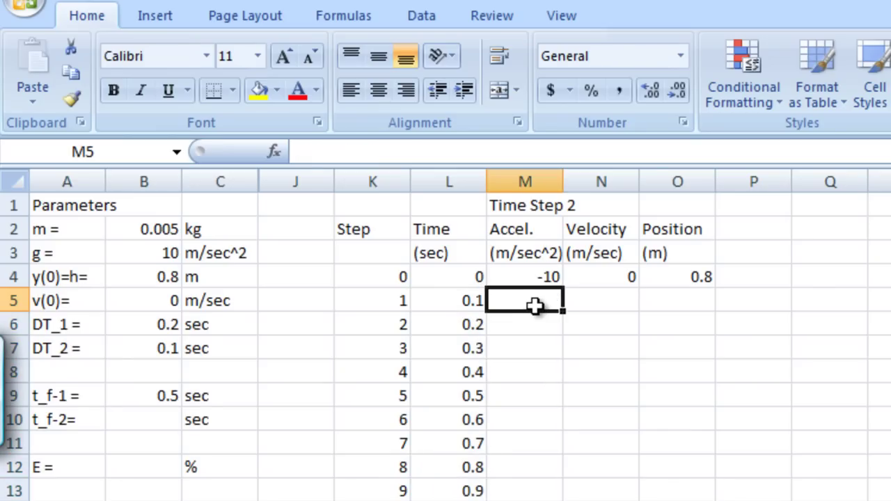
{"action": "left_click", "coordinate": [548, 278]}
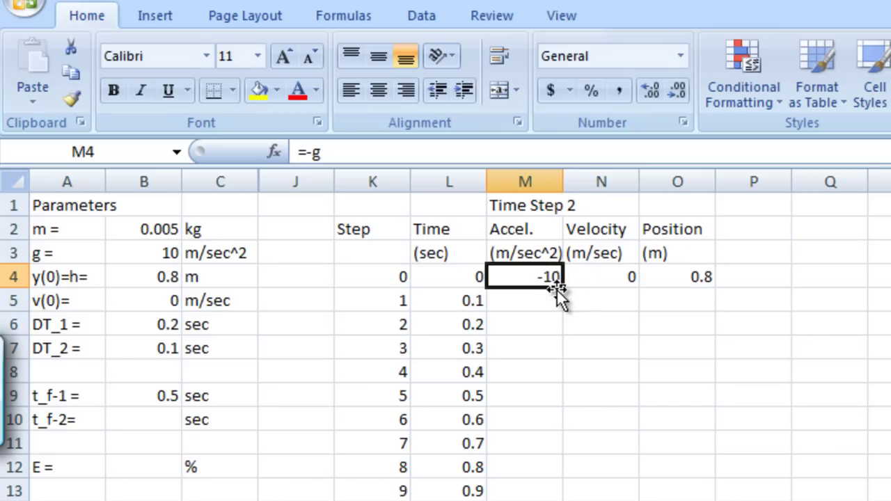
{"action": "left_click_drag", "start_coordinate": [560, 290], "coordinate": [555, 498]}
{"action": "left_click", "coordinate": [605, 300]}
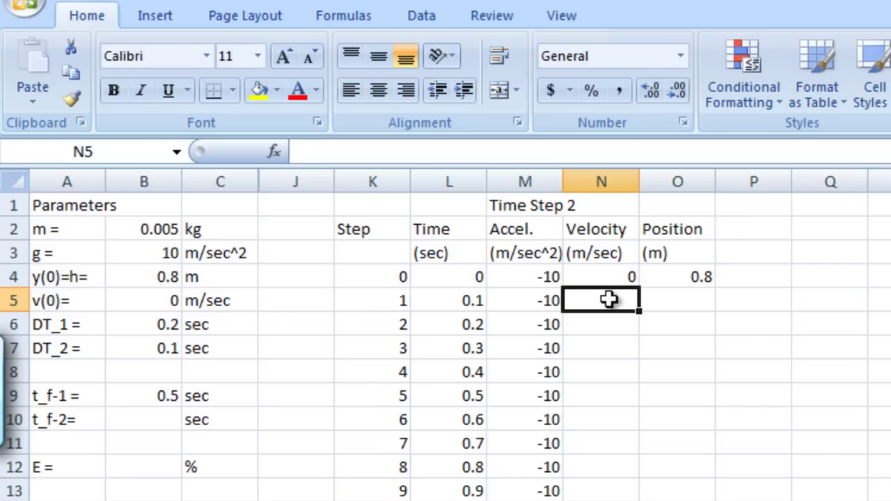
Enter the velocity formula =N4+M4*DT_2 in N5, which shows -1.
{"action": "type", "text": "="}
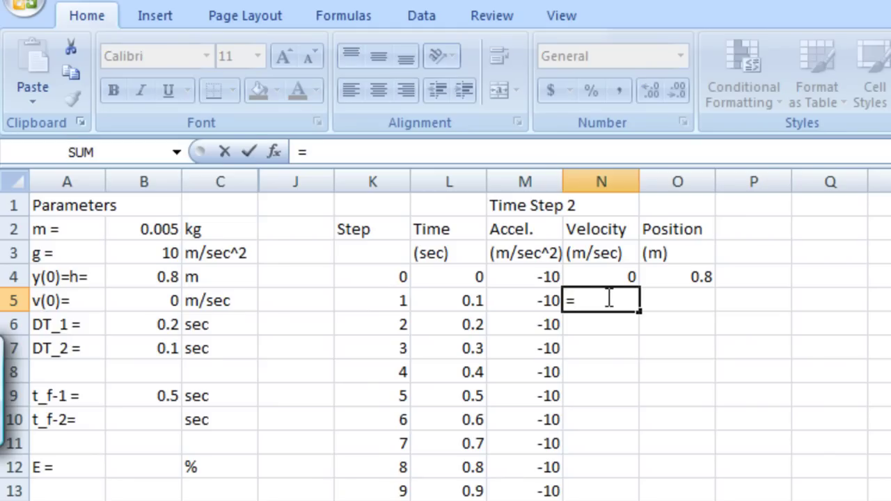
{"action": "left_click", "coordinate": [600, 270]}
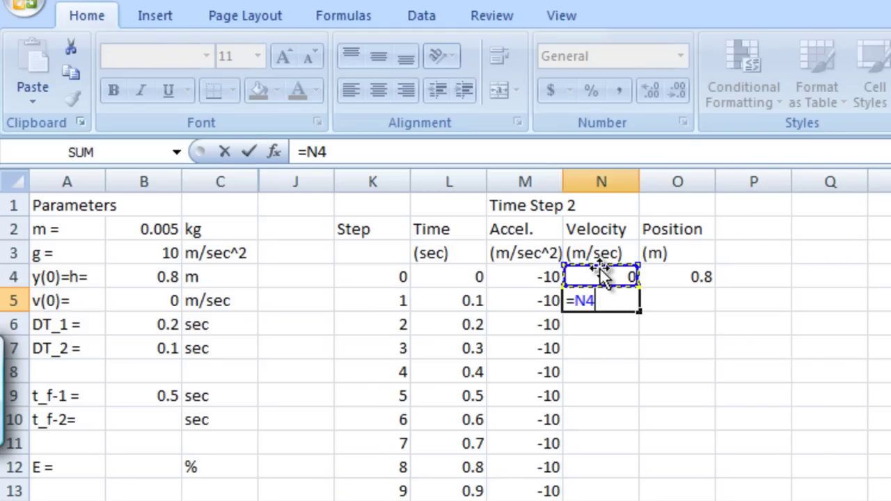
{"action": "type", "text": "+"}
{"action": "left_click", "coordinate": [539, 276]}
{"action": "type", "text": "*"}
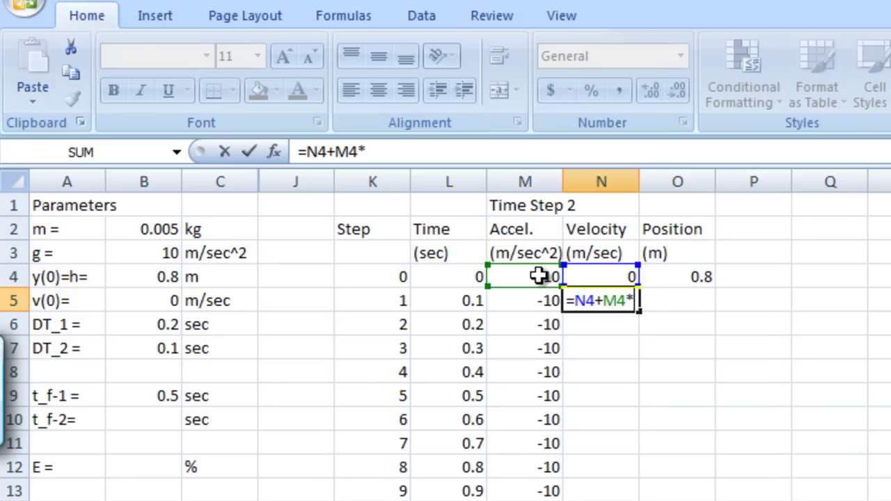
{"action": "type", "text": "DT_2"}
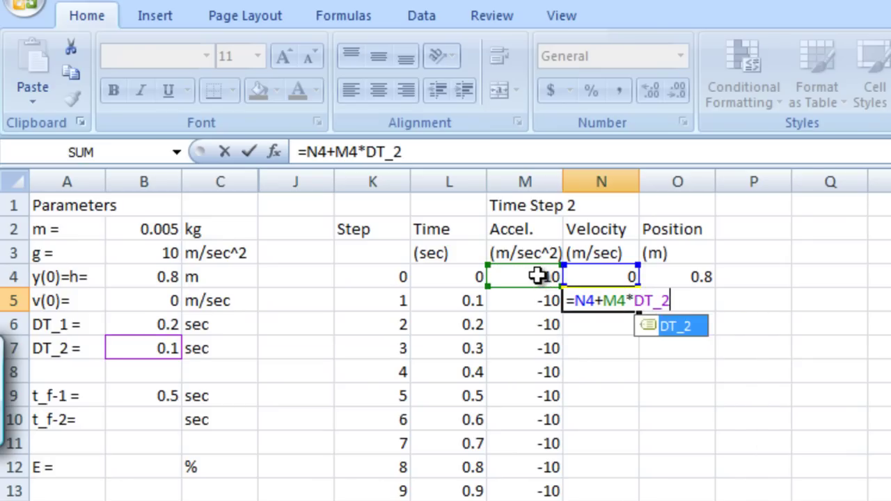
{"action": "key", "text": "Return"}
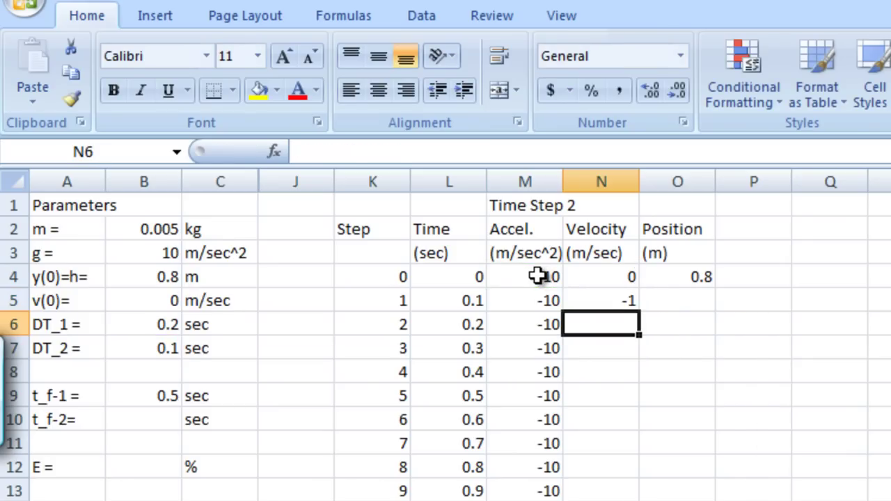
Enter the position formula =O4+N4*DT_2 in O5, showing 0.8, then select N5:O5.
{"action": "key", "text": "Up"}
{"action": "key", "text": "Right"}
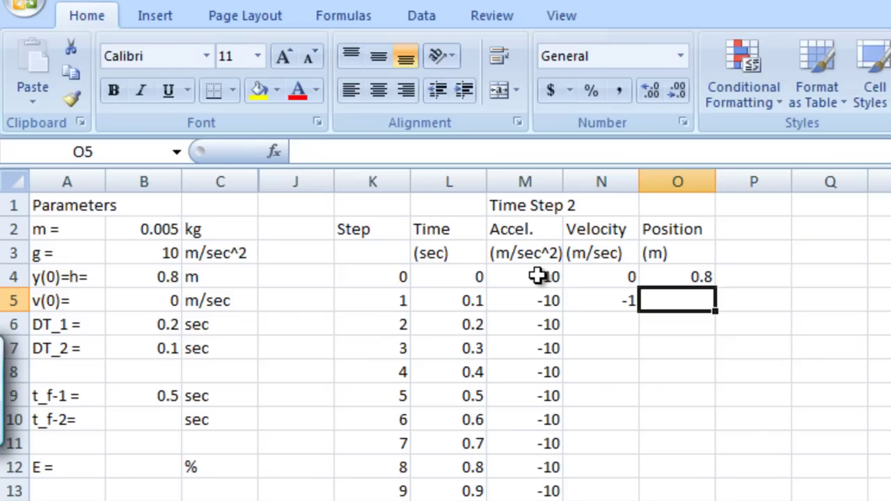
{"action": "type", "text": "="}
{"action": "left_click", "coordinate": [659, 277]}
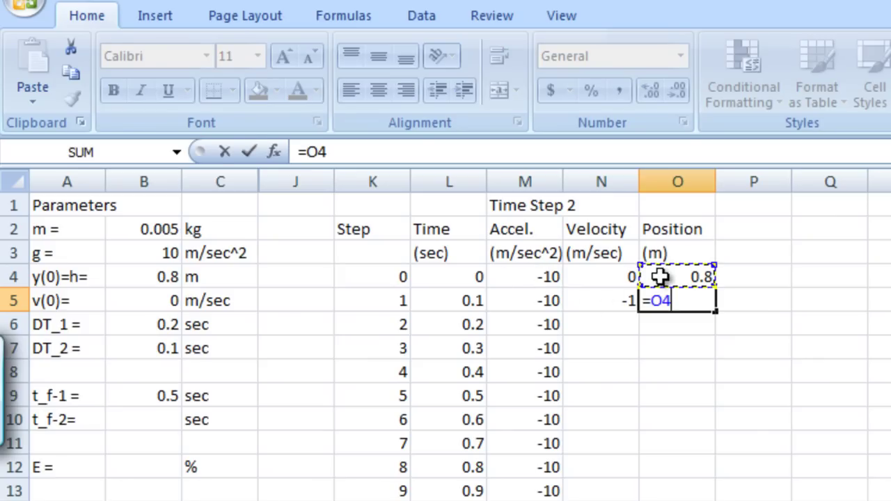
{"action": "type", "text": "+"}
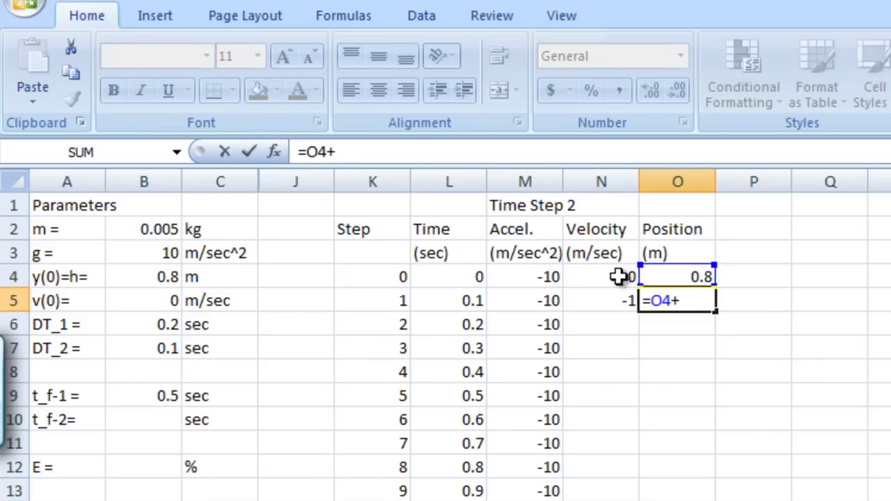
{"action": "left_click", "coordinate": [619, 277]}
{"action": "type", "text": "*DT_2"}
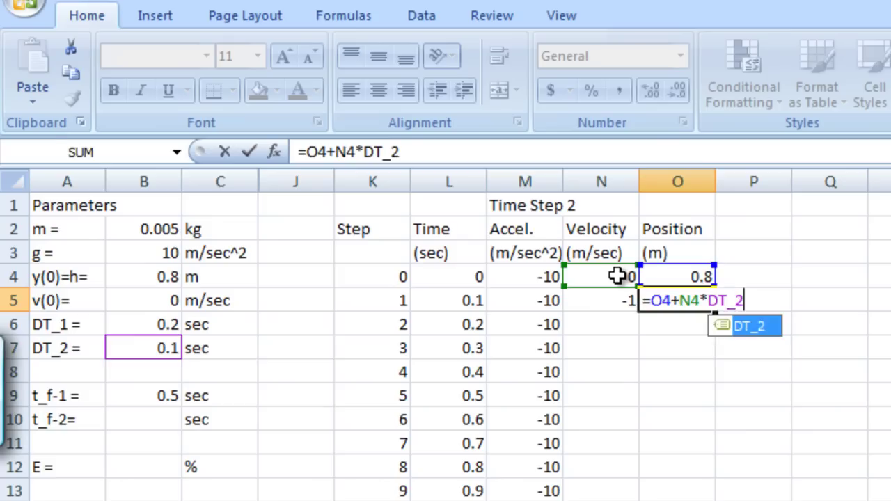
{"action": "key", "text": "Return"}
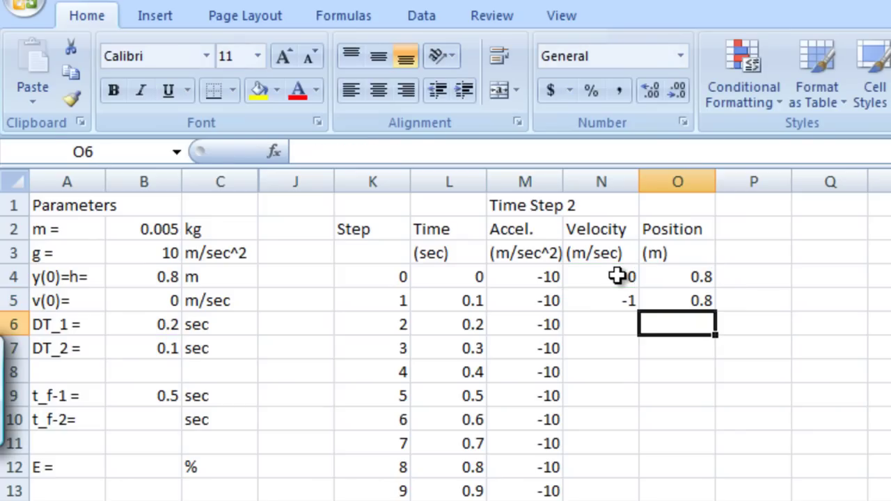
{"action": "key", "text": "Left"}
{"action": "key", "text": "Up"}
{"action": "key", "text": "shift+Right"}
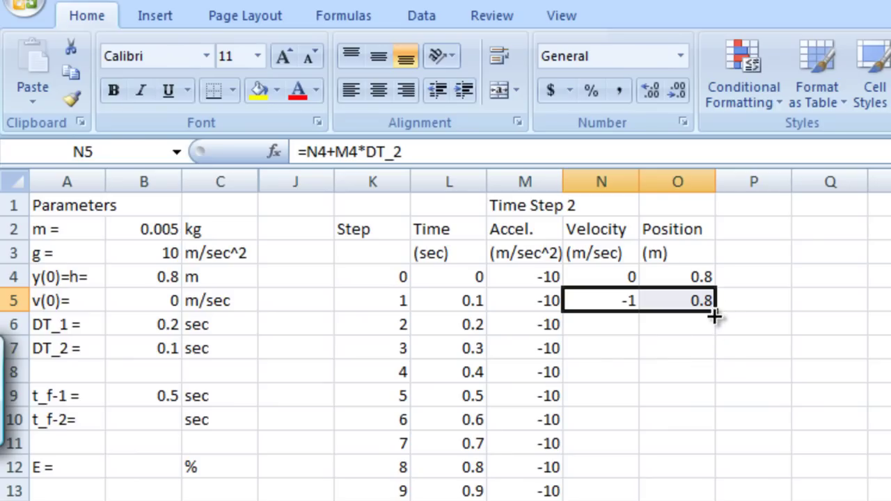
Fill the N5:O5 formulas down to row 13, then select O8:O9 where the object hits the ground.
{"action": "left_click_drag", "start_coordinate": [717, 312], "coordinate": [717, 497]}
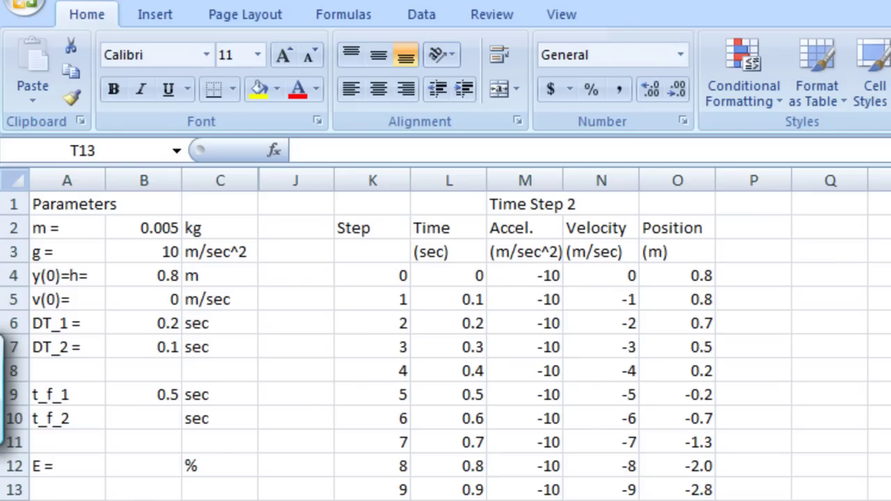
{"action": "left_click", "coordinate": [698, 276]}
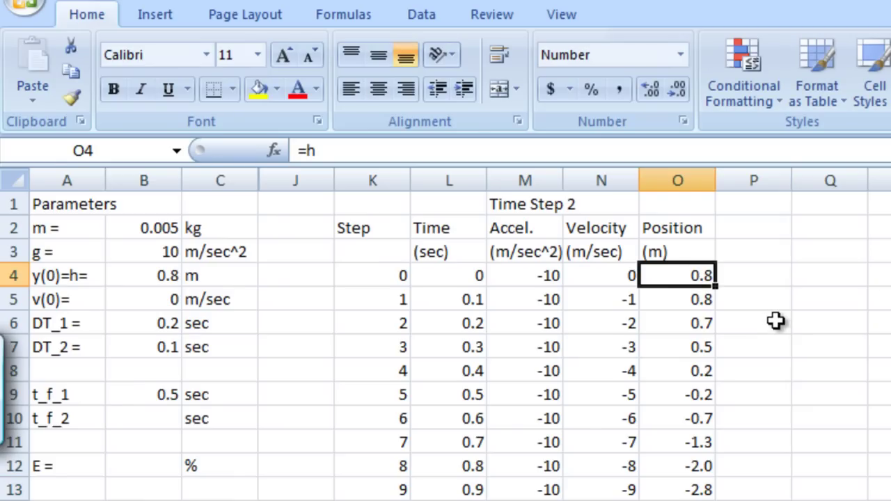
{"action": "key", "text": "Down"}
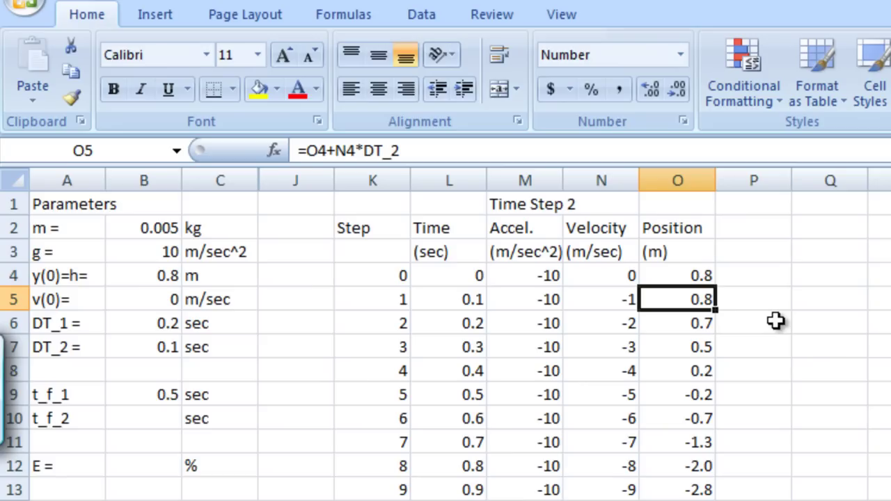
{"action": "key", "text": "Down"}
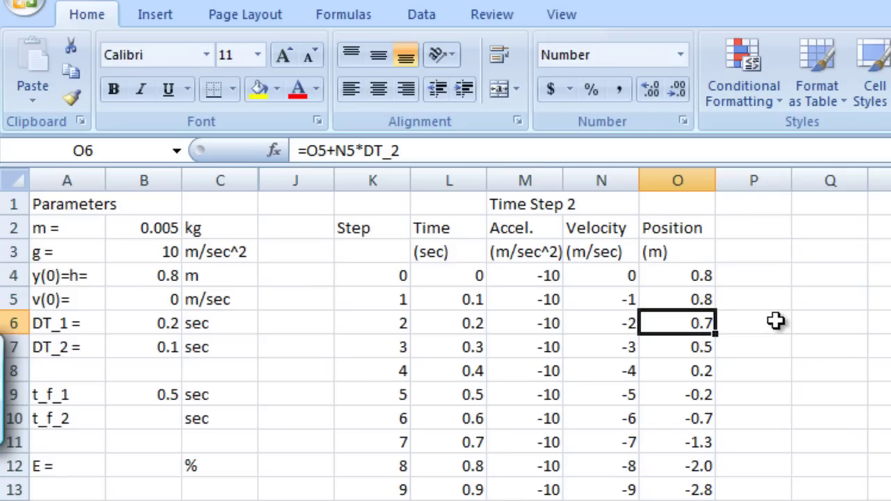
{"action": "key", "text": "Down"}
{"action": "key", "text": "Down"}
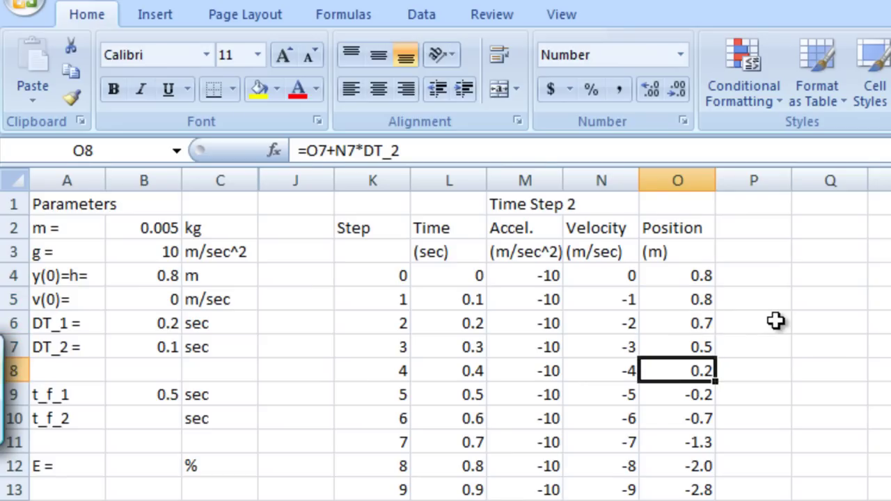
{"action": "key", "text": "Down"}
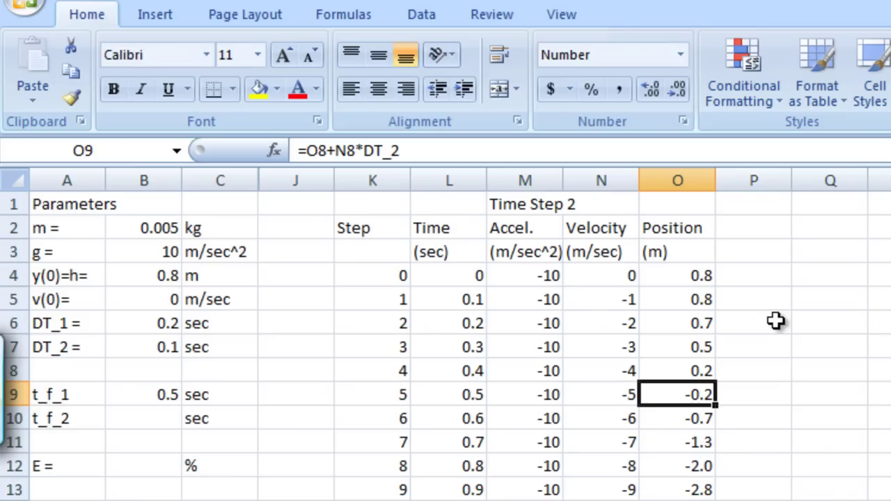
{"action": "key", "text": "shift+Up"}
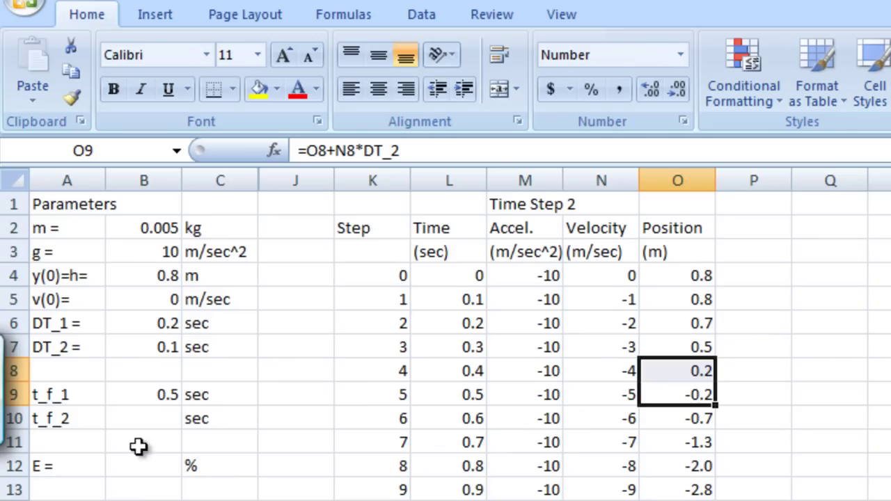
Enter 0.45 in B10 as the second landing time t_f_2.
{"action": "left_click", "coordinate": [149, 424]}
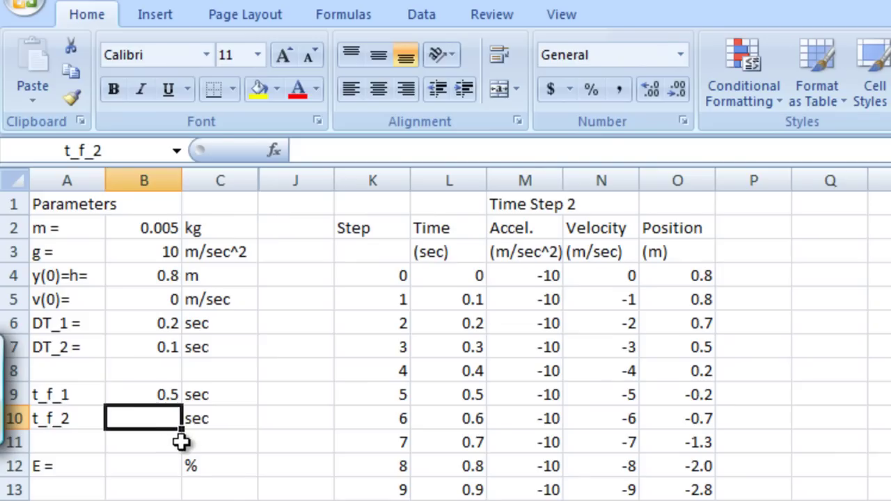
{"action": "type", "text": ".45"}
{"action": "key", "text": "Return"}
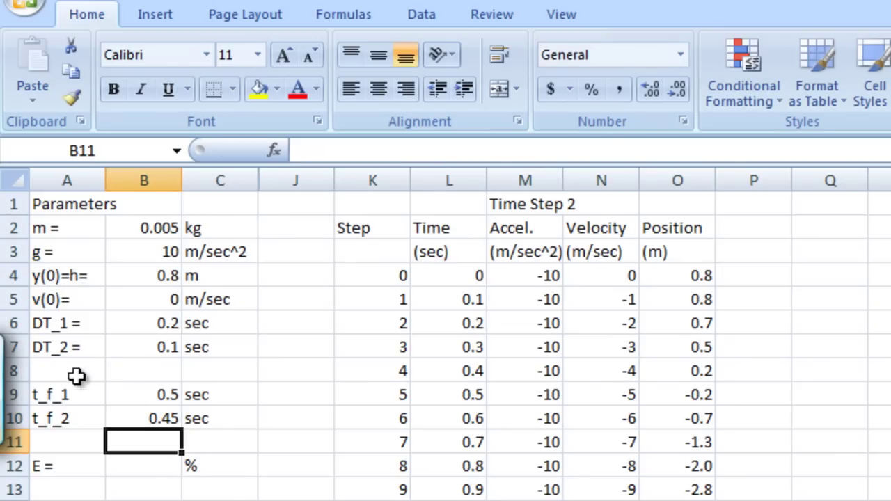
Verify the Name Box names for the t_f_1 and t_f_2 cells in A9:B10.
{"action": "left_click", "coordinate": [86, 397]}
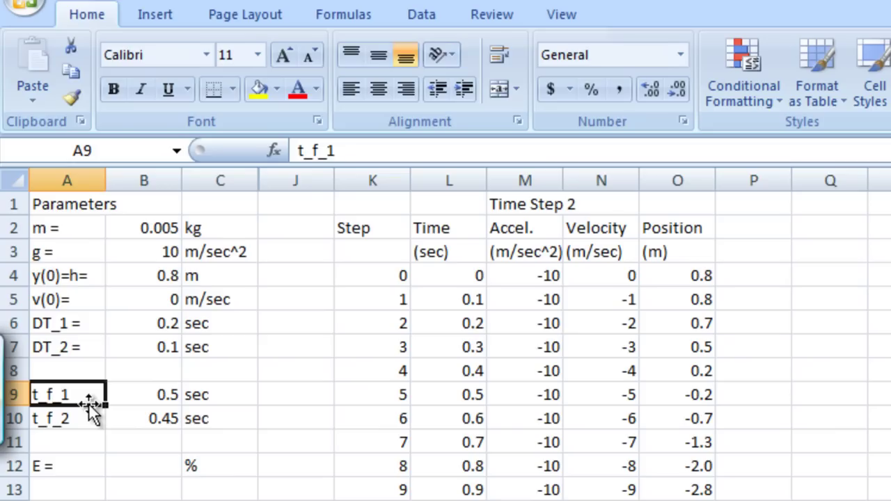
{"action": "left_click", "coordinate": [159, 396]}
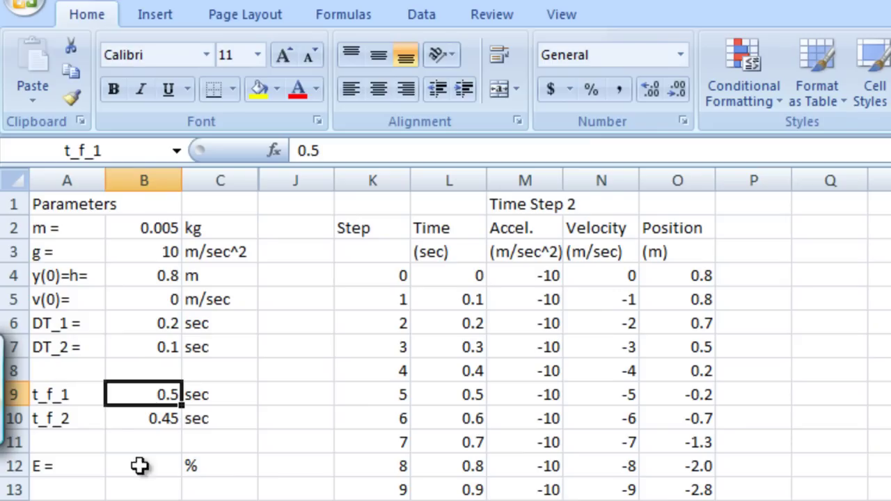
{"action": "left_click", "coordinate": [67, 420]}
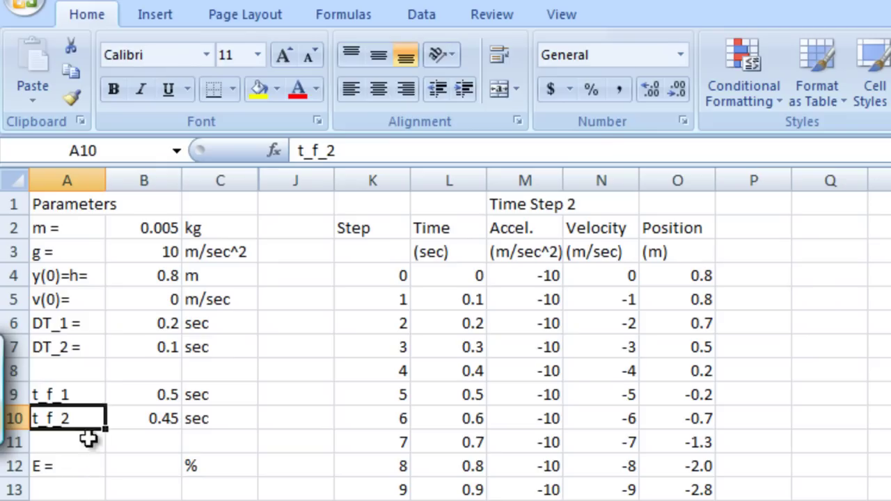
{"action": "left_click", "coordinate": [167, 418]}
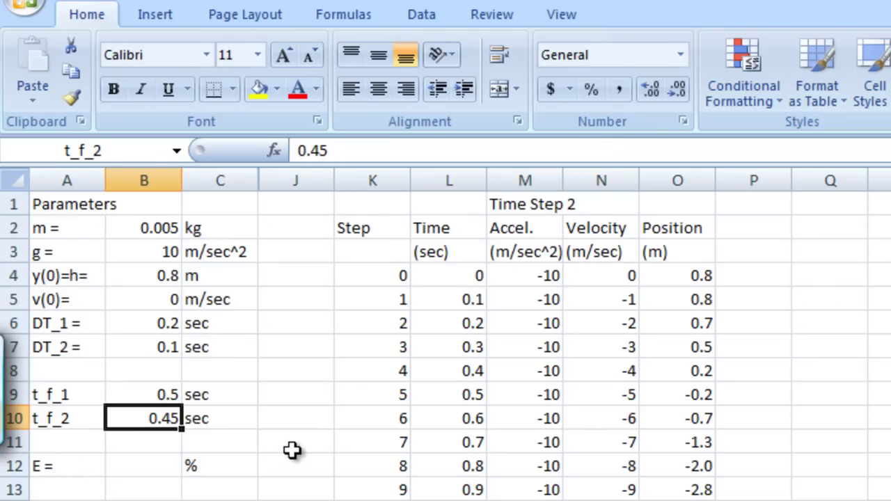